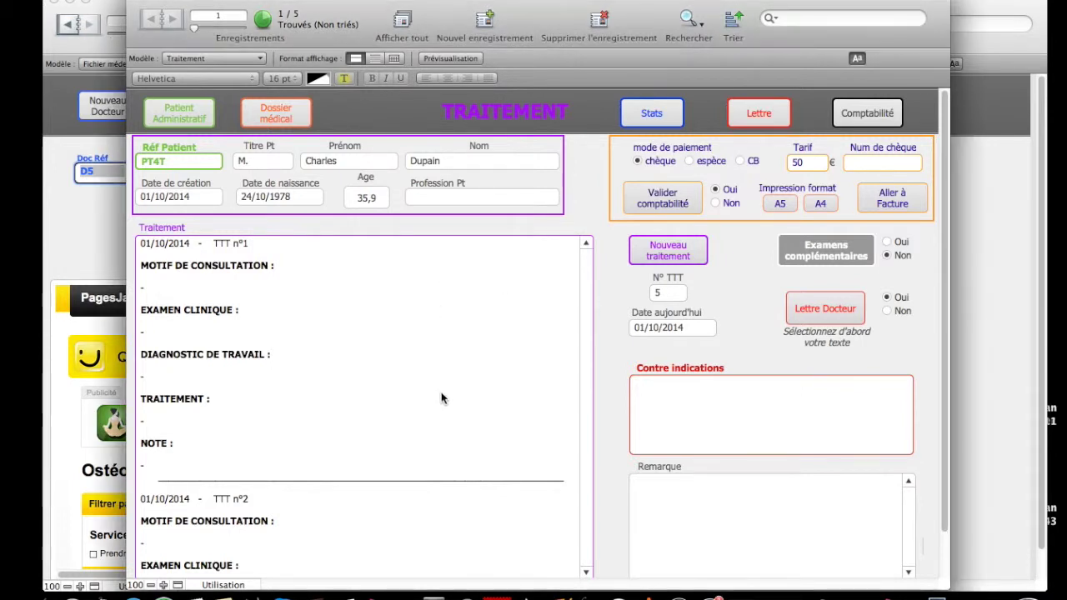
Start editing the Traitement notes at the latest entry, TTT n°5.
scroll(440, 392, "down", 2)
left_click(442, 390)
scroll(442, 390, "down", 15)
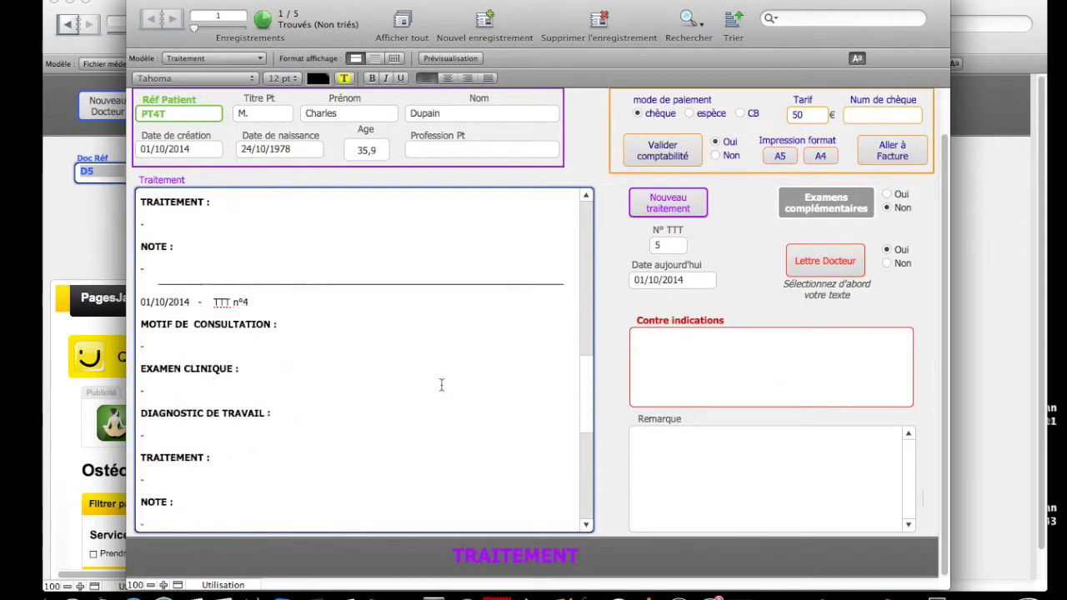
scroll(291, 333, "up", 2)
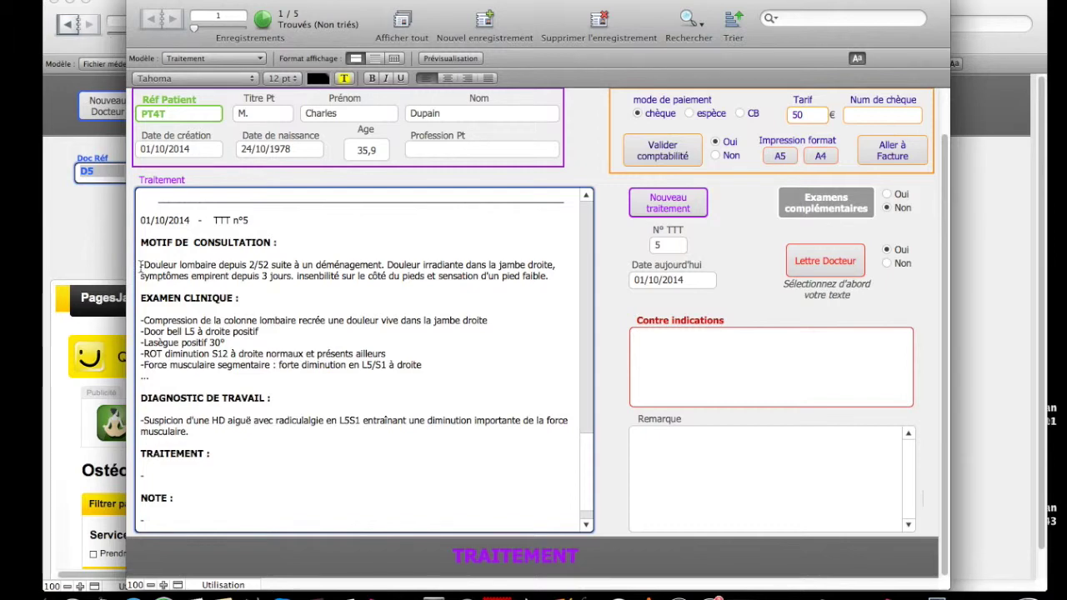
left_click_drag(141, 265, 169, 265)
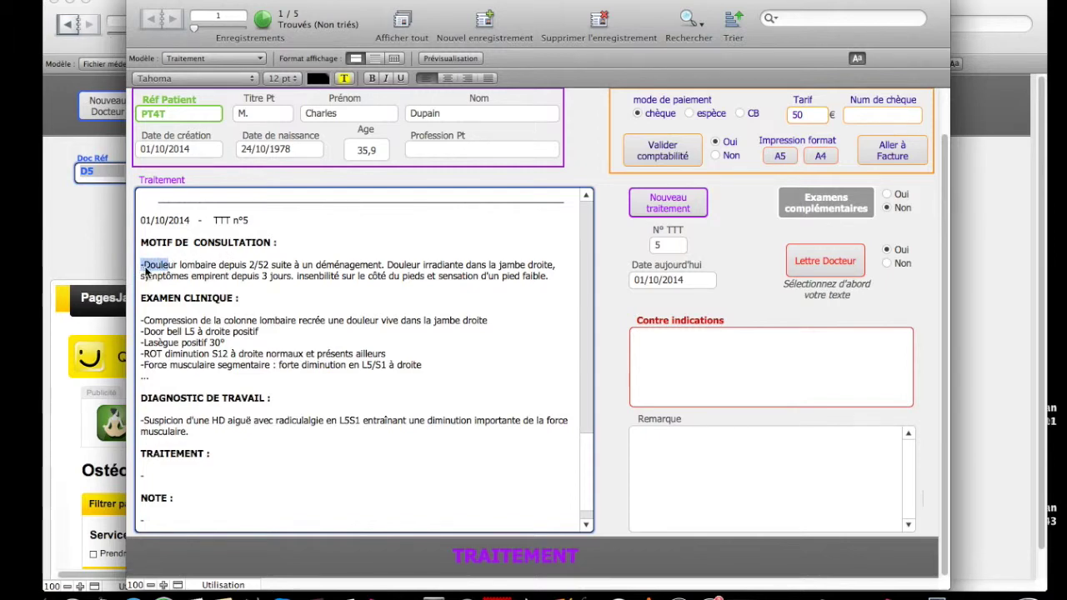
left_click(143, 267)
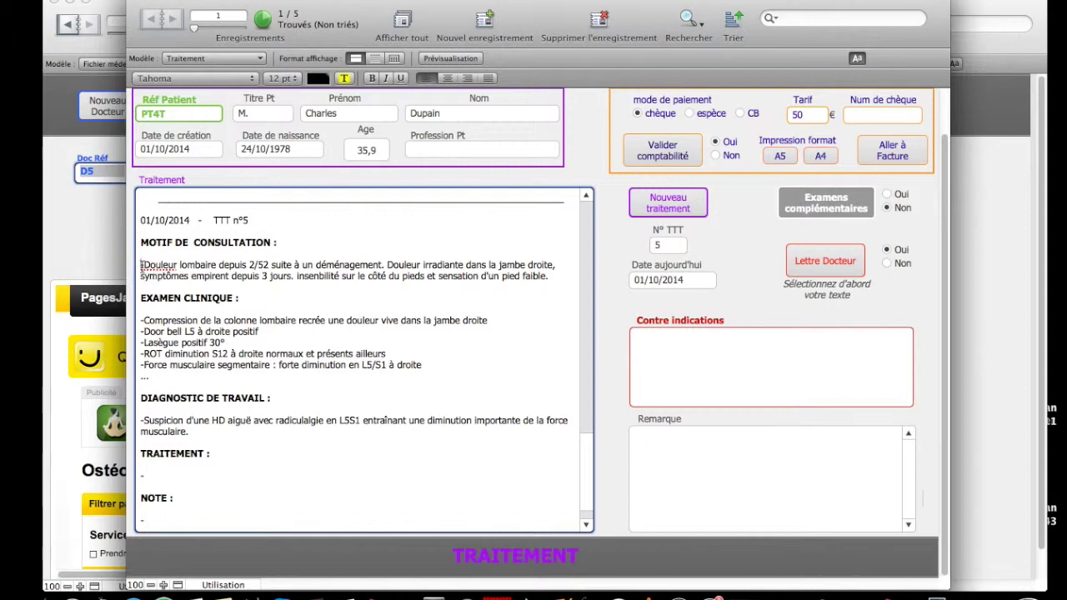
triple_click(141, 266)
key("super+a")
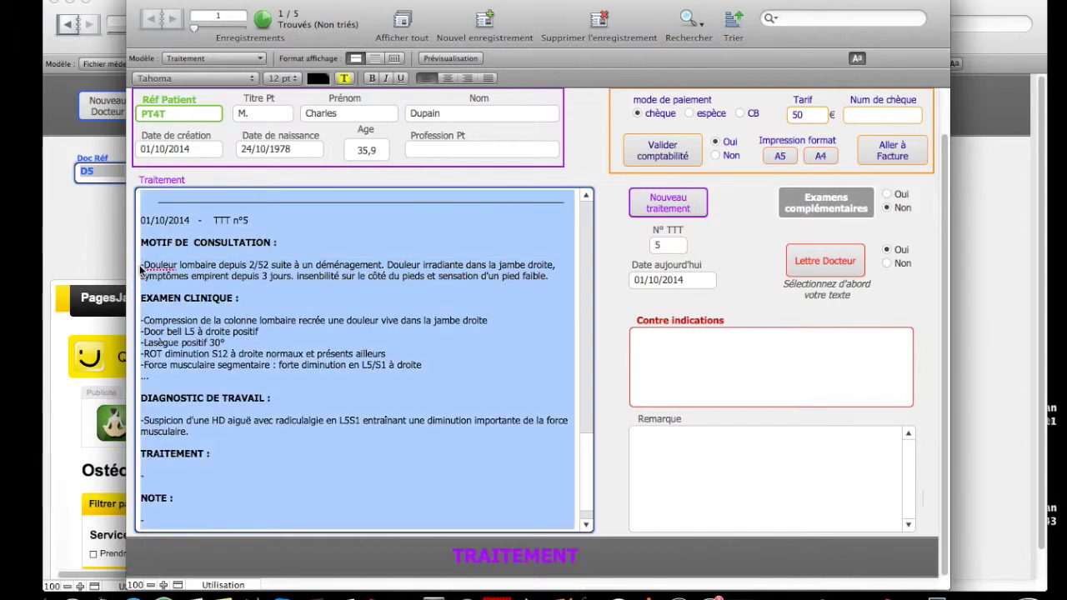
Create a doctor's letter from the TTT n°5 notes, covering the consultation reason text through the working diagnosis.
left_click(140, 266)
left_click_drag(140, 266, 197, 433)
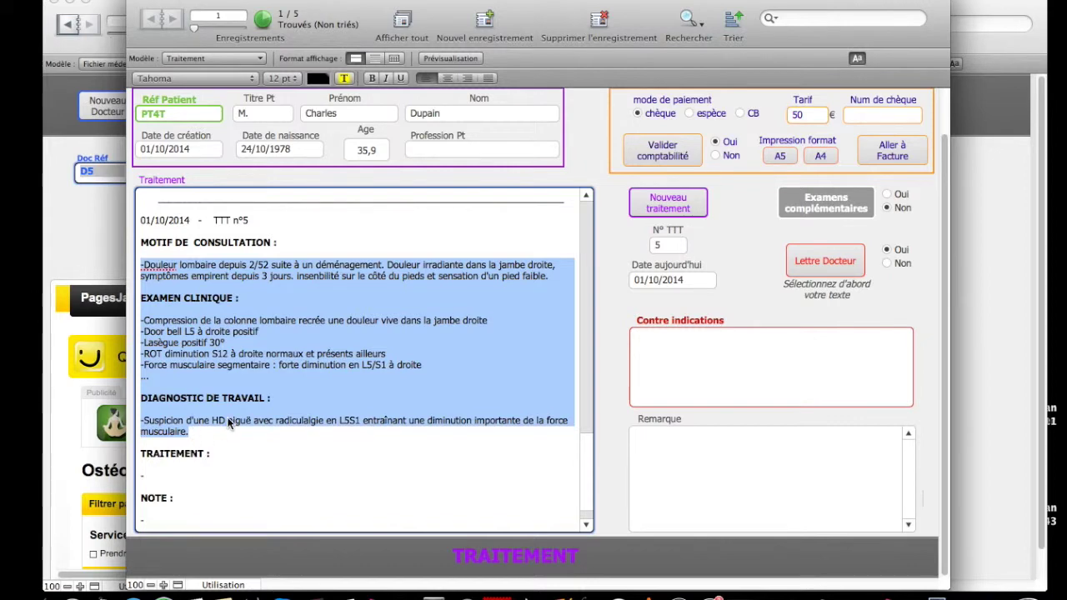
left_click(813, 258)
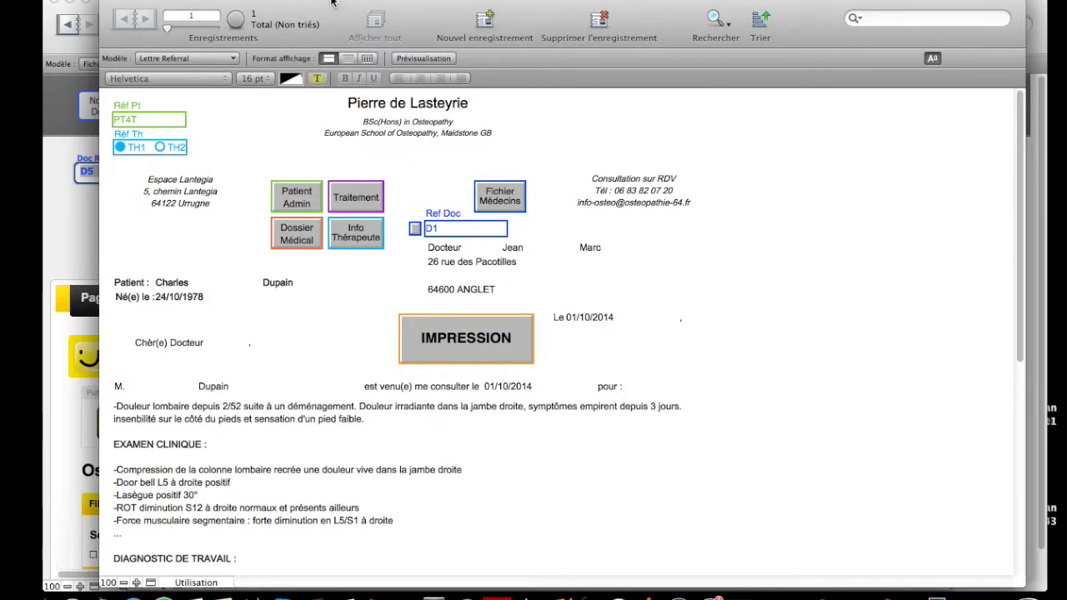
Visit the patient's administrative and treatment records and return to the referral letter.
left_click(298, 198)
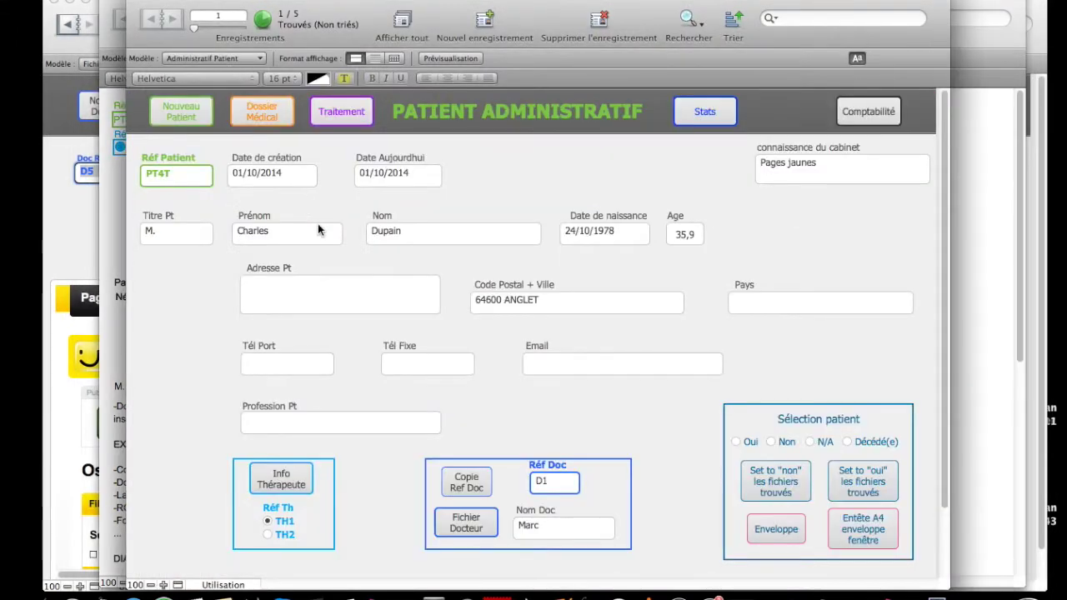
left_click(341, 111)
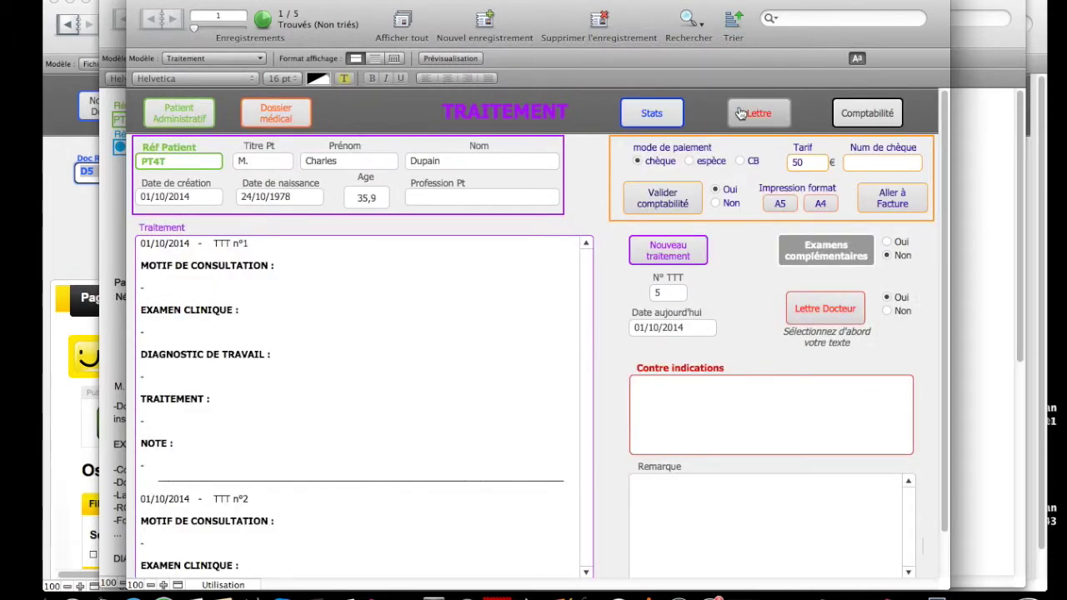
left_click(740, 114)
scroll(440, 295, "down", 1)
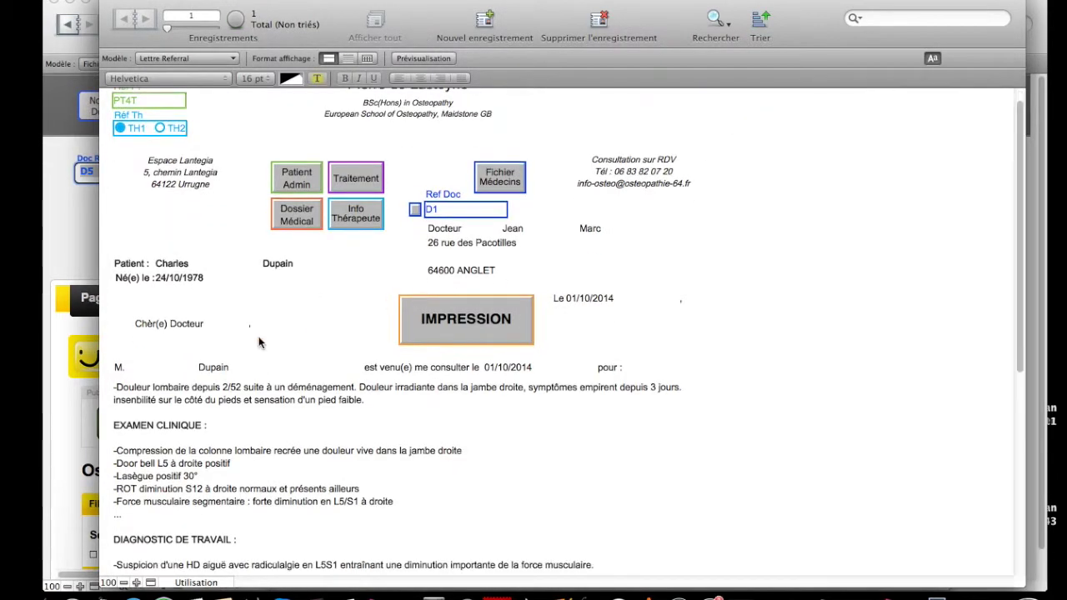
Move the letter window aside and review the letter's transferred clinical text and its closing options.
left_click_drag(248, 10, 548, 9)
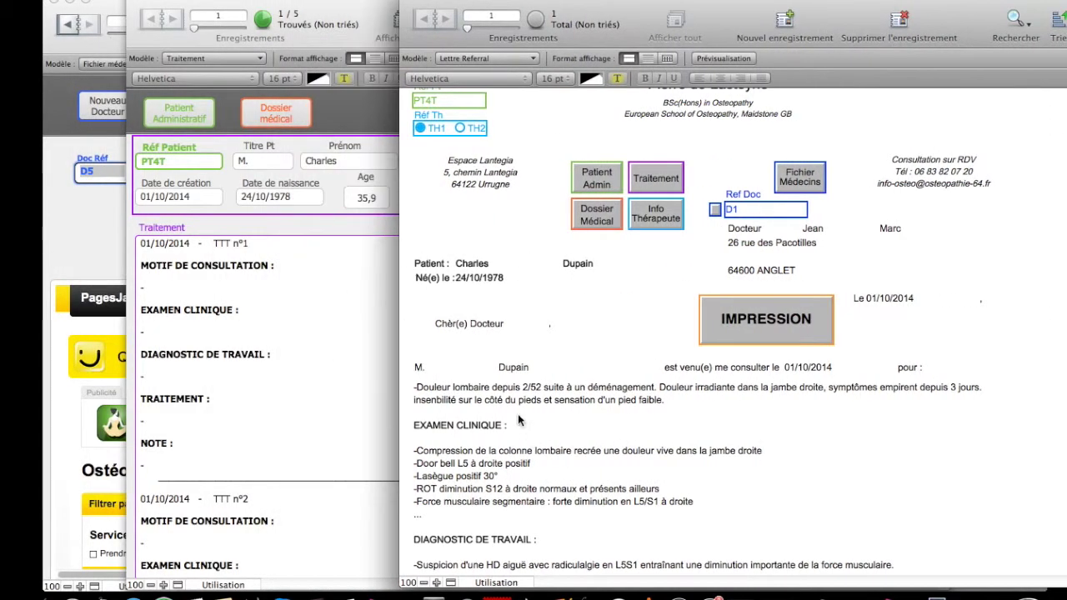
scroll(489, 425, "down", 5)
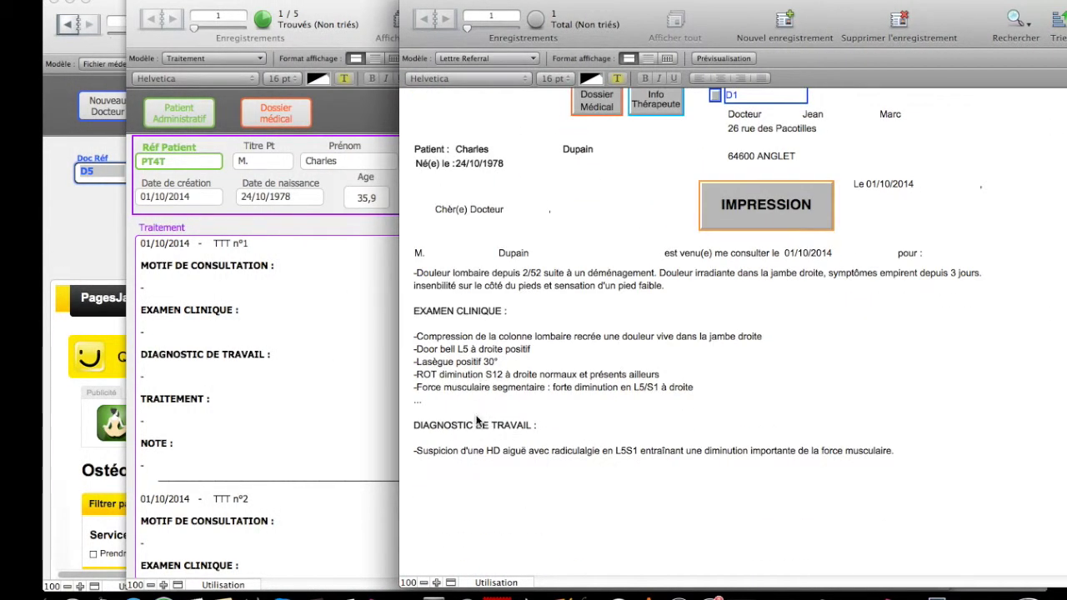
scroll(584, 457, "down", 8)
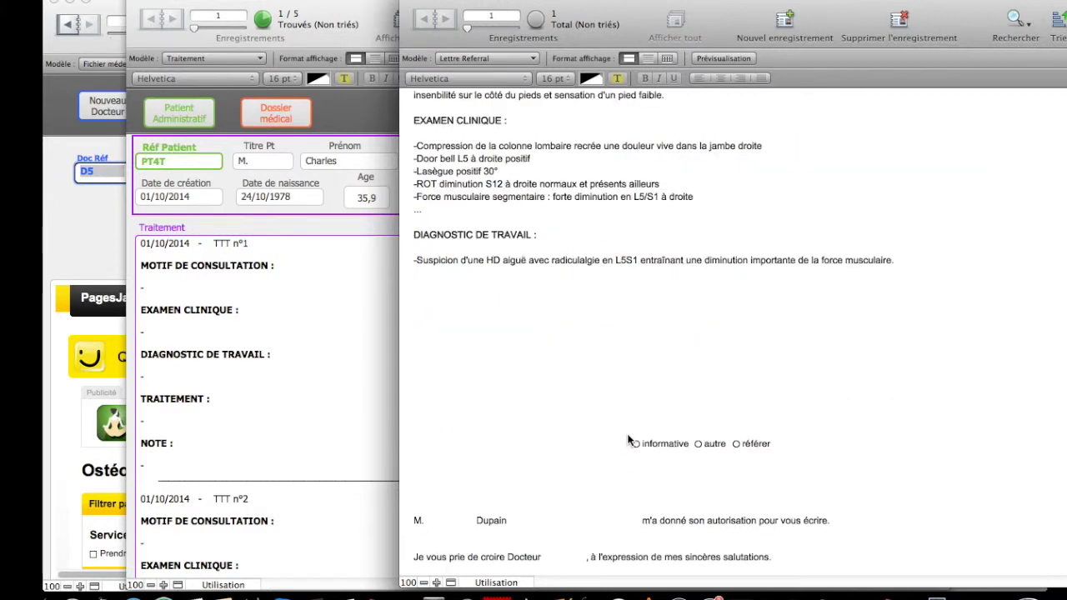
left_click(667, 337)
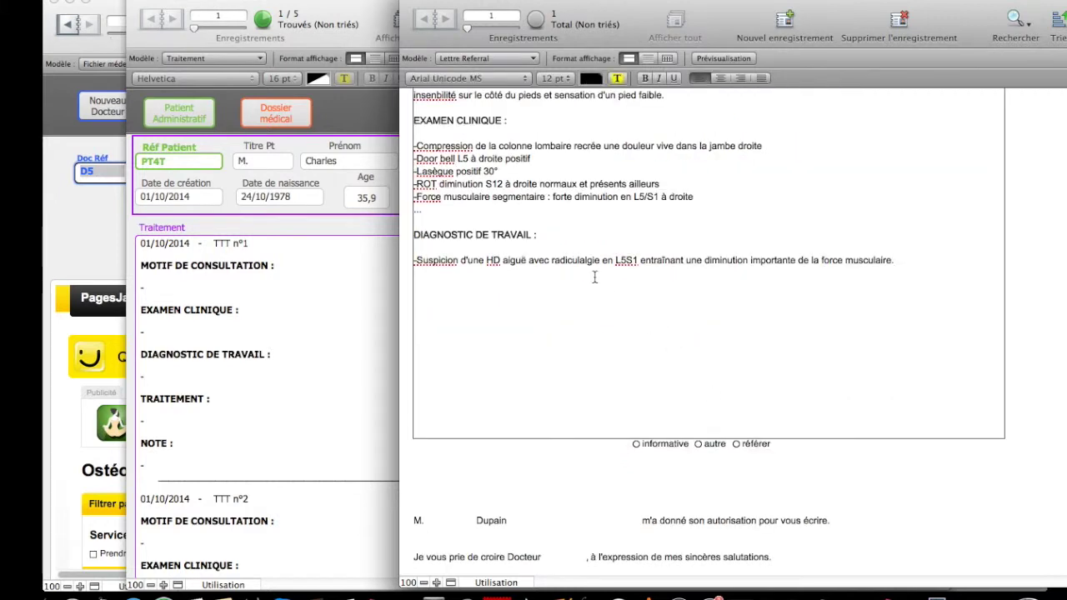
scroll(558, 234, "up", 1)
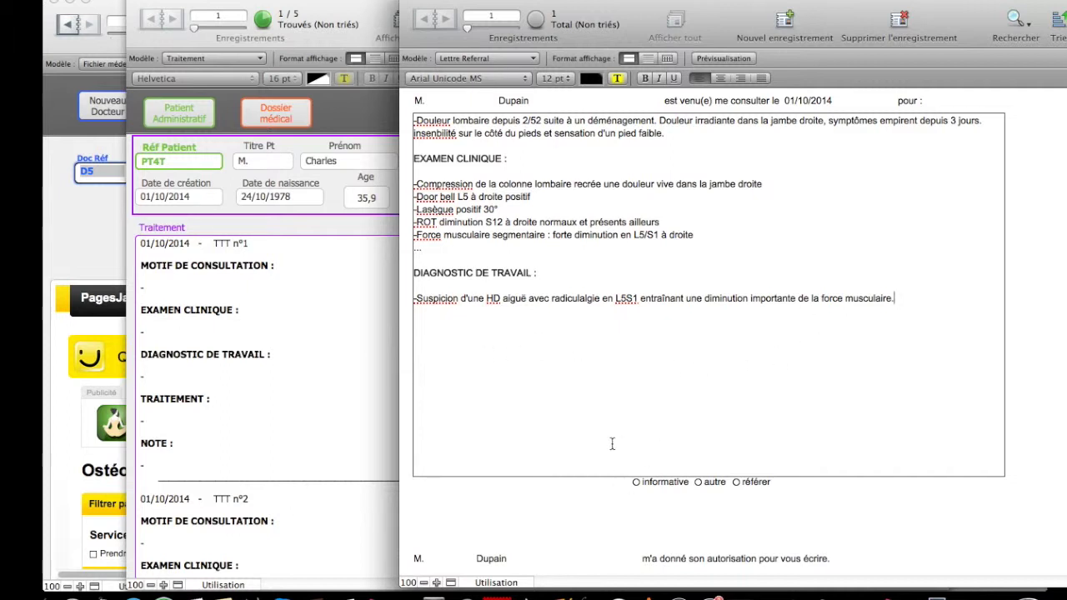
scroll(617, 427, "down", 1)
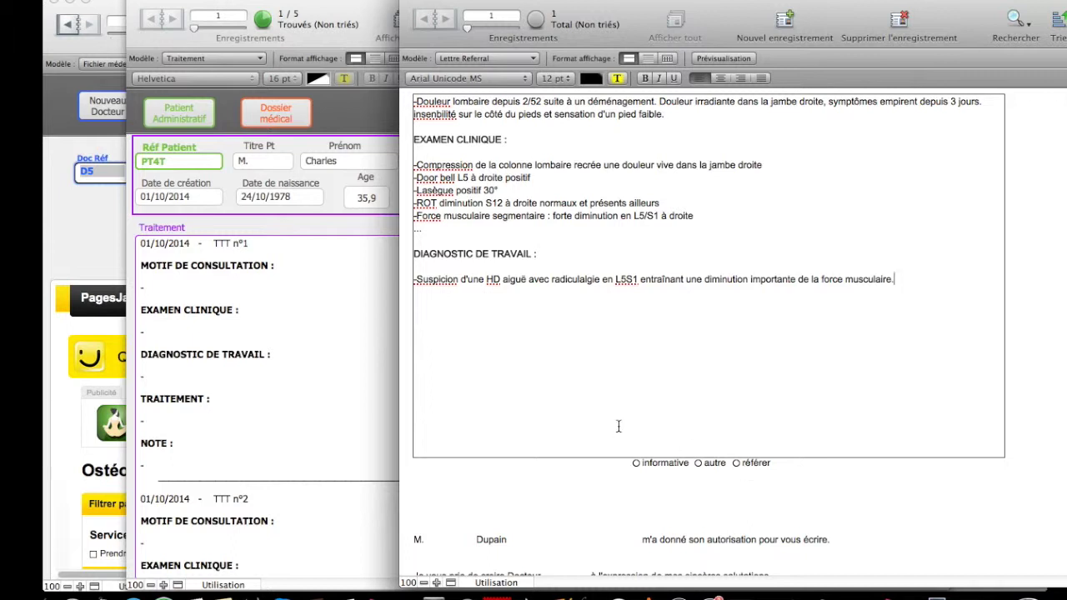
left_click_drag(698, 5, 656, 4)
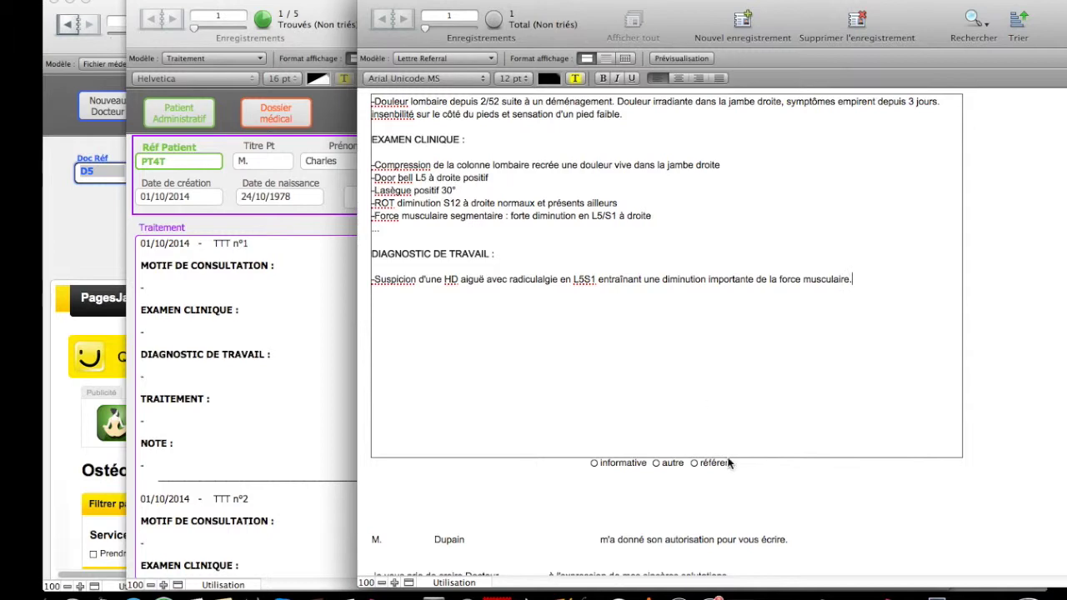
Open the therapist information and examine the preset letter closing texts under Personnalisation.
scroll(734, 460, "up", 5)
left_click(617, 197)
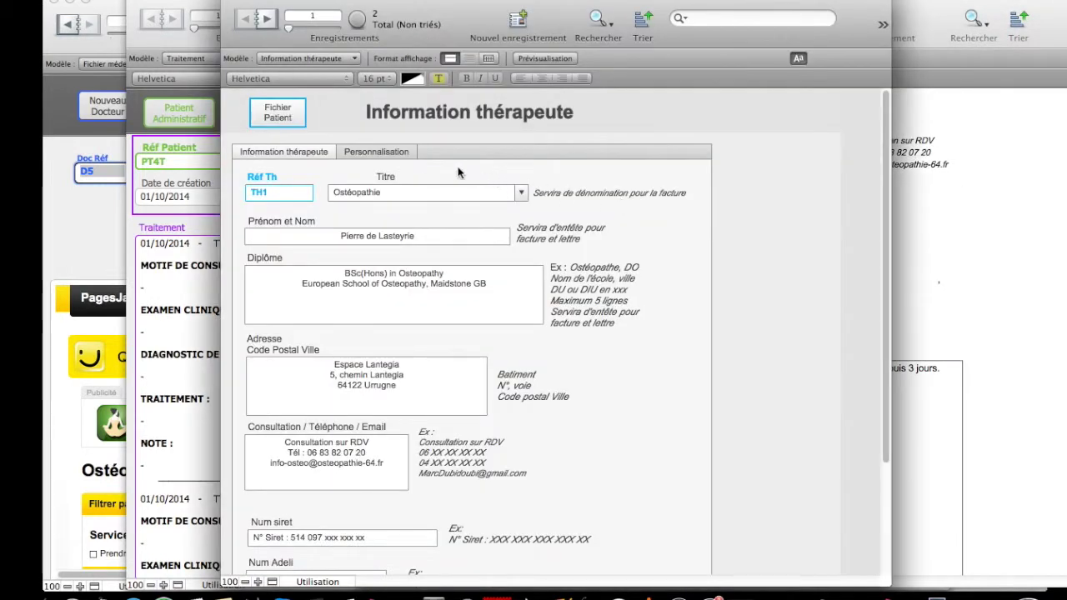
left_click(388, 152)
scroll(484, 379, "down", 2)
scroll(484, 378, "down", 3)
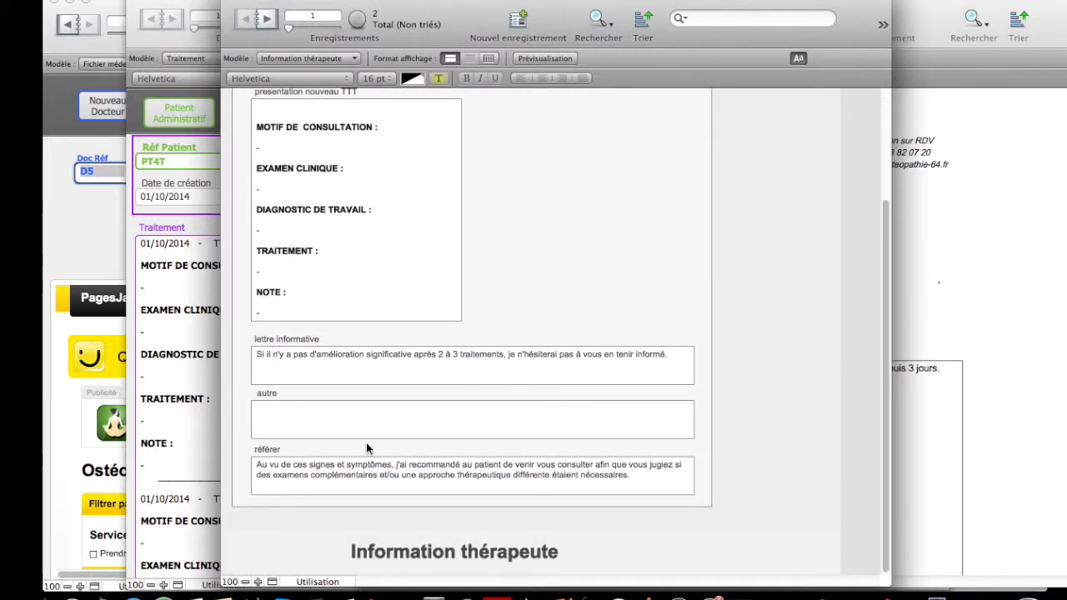
Return to the letter, preview the informative and autre closings, and set the closing to référer.
left_click(965, 335)
scroll(626, 503, "down", 8)
scroll(626, 503, "down", 2)
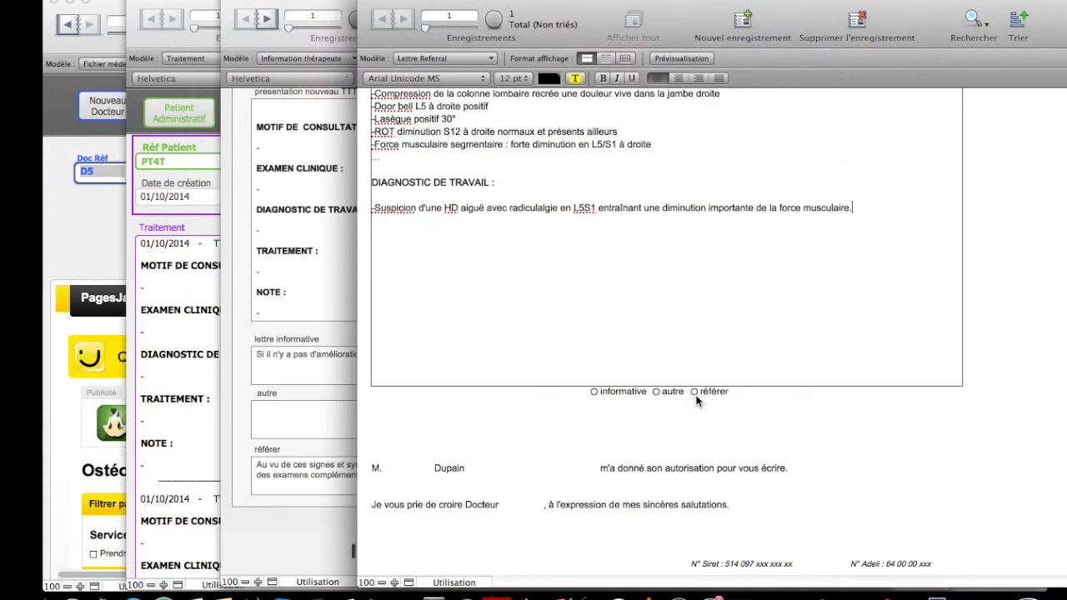
left_click(594, 390)
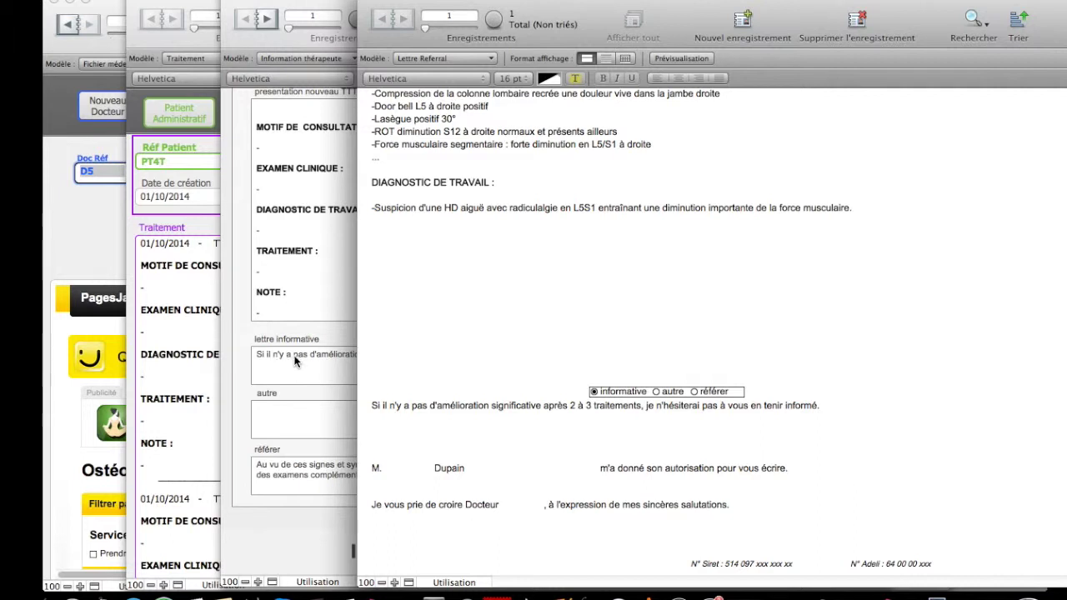
left_click(655, 392)
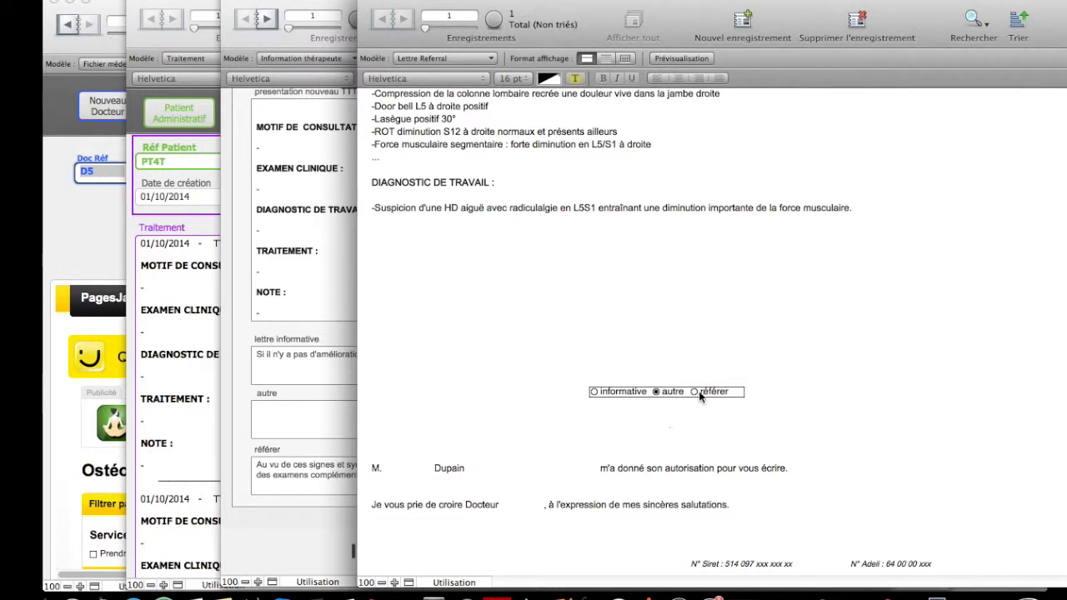
left_click(694, 392)
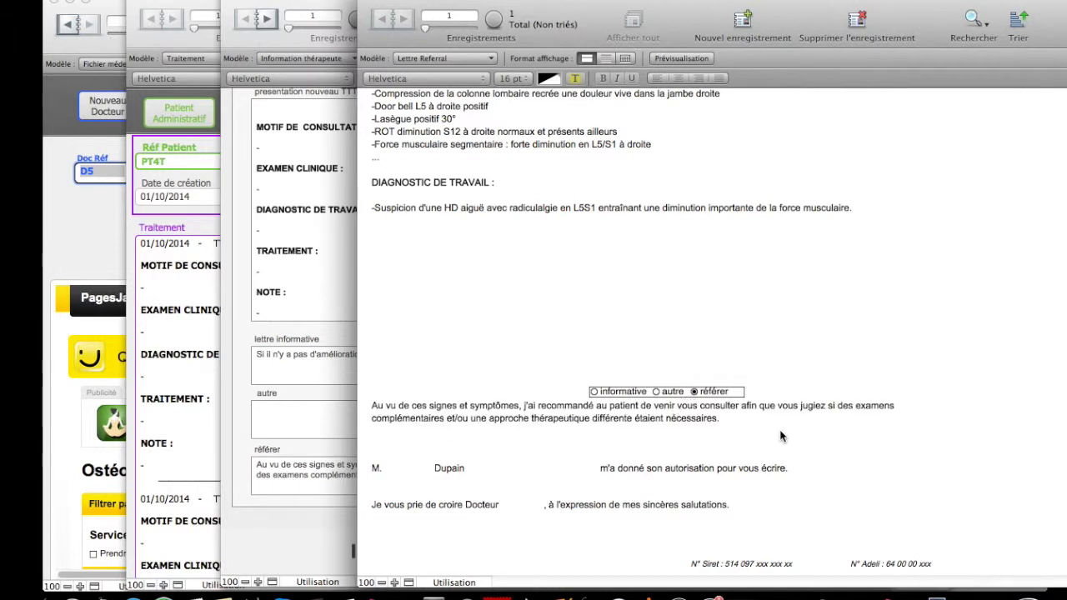
left_click(500, 407)
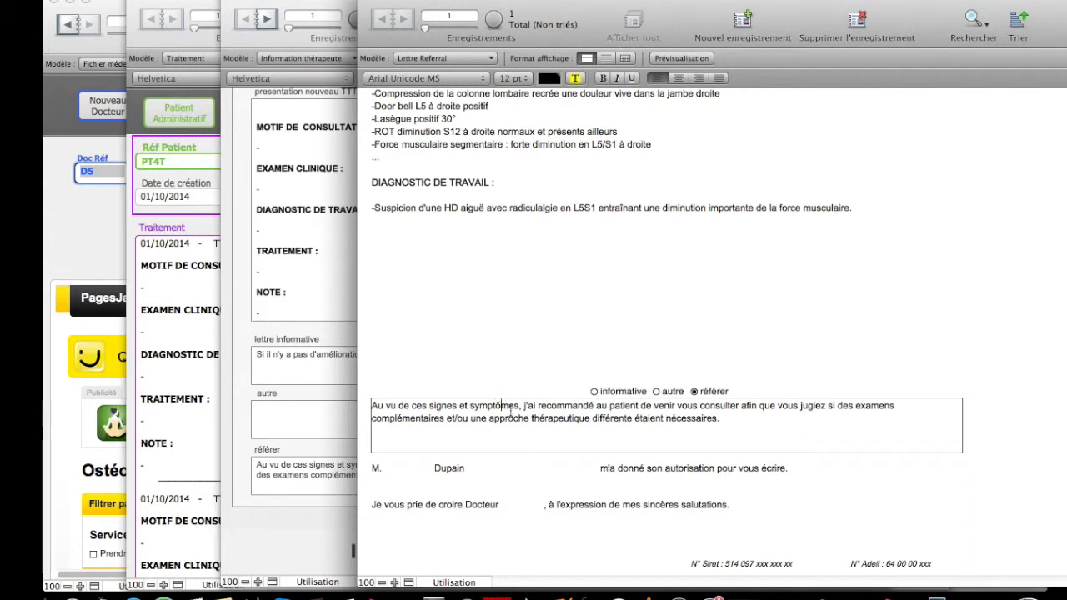
left_click(986, 407)
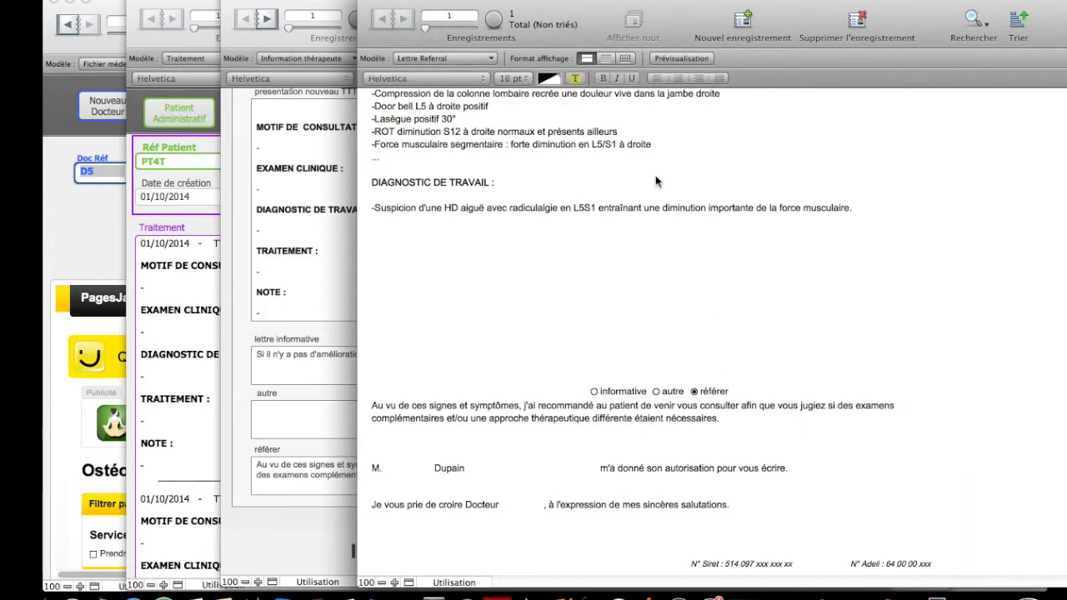
Open the print settings for the referral letter and cancel printing.
left_click_drag(671, 4, 580, 4)
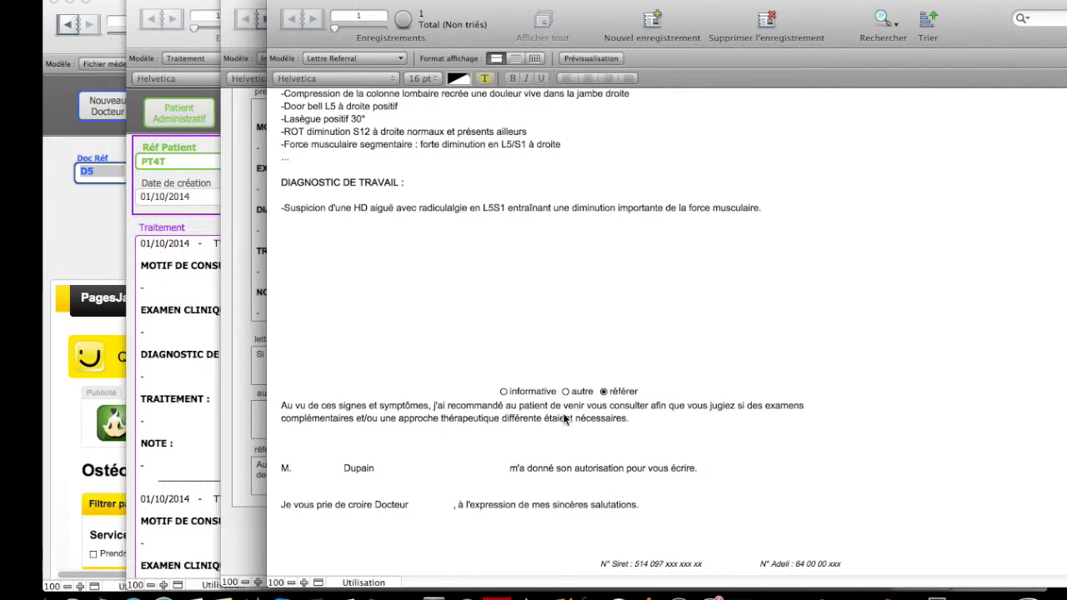
scroll(563, 417, "up", 5)
scroll(567, 404, "up", 3)
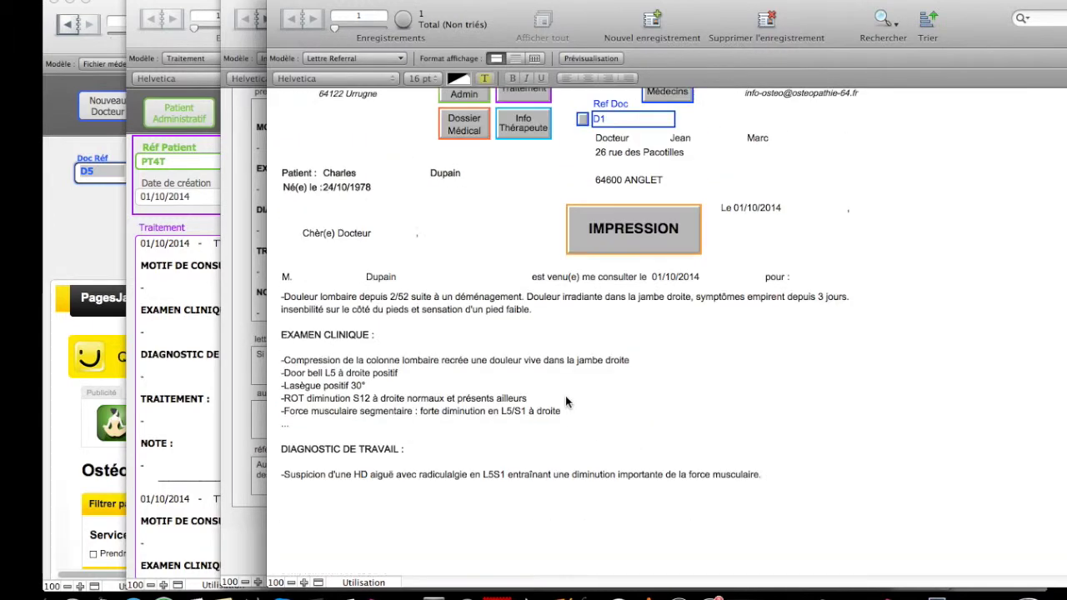
left_click(629, 242)
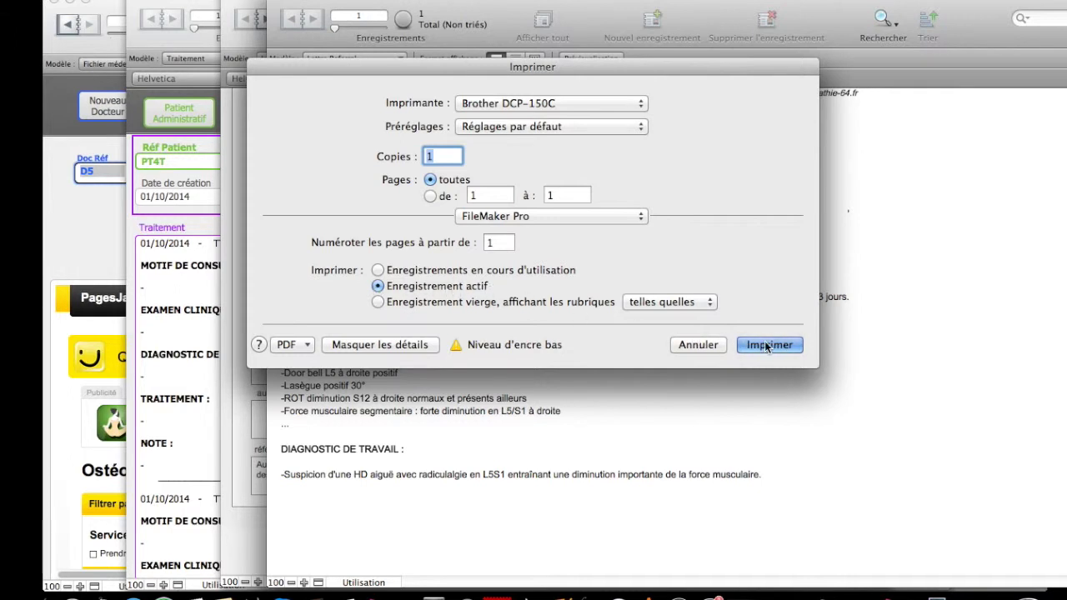
left_click(698, 344)
key("Return")
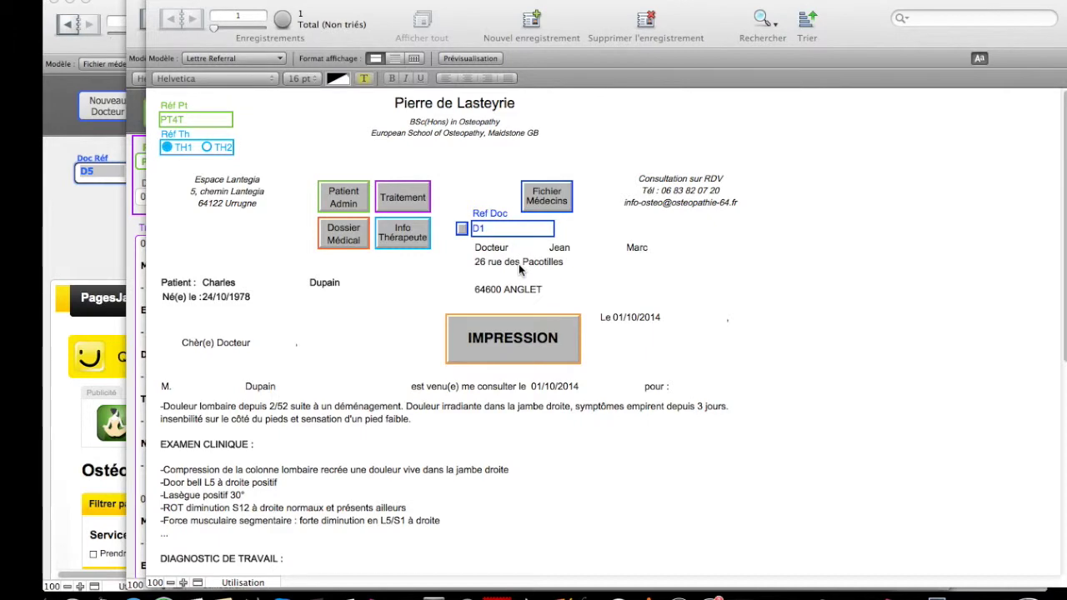
Visit the doctors and therapists directory from the letter and return to the letter's doctor reference.
left_click(536, 204)
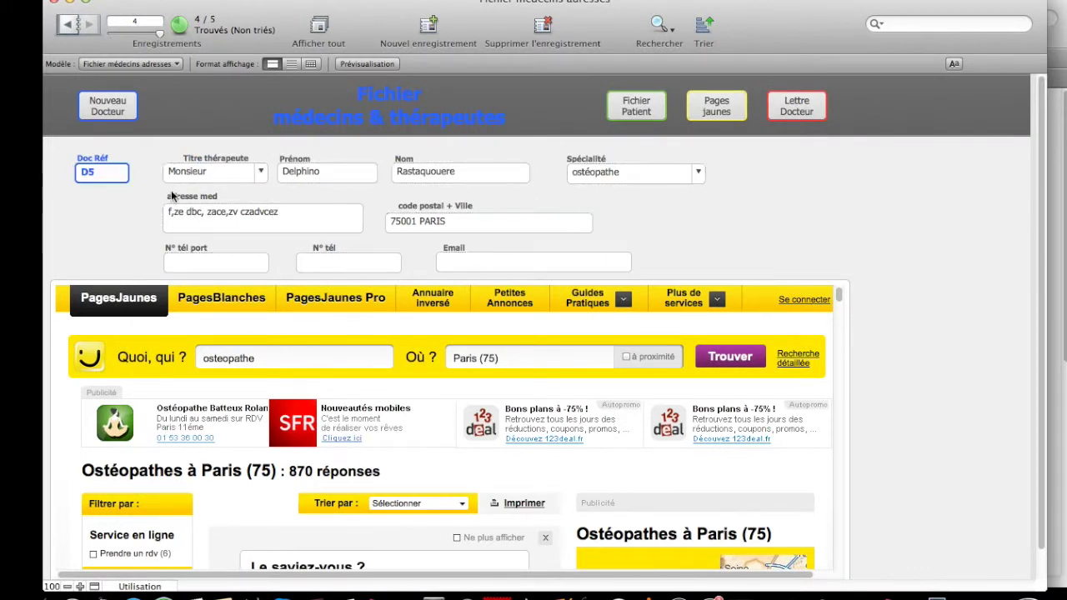
left_click(114, 110)
left_click(805, 112)
left_click(805, 111)
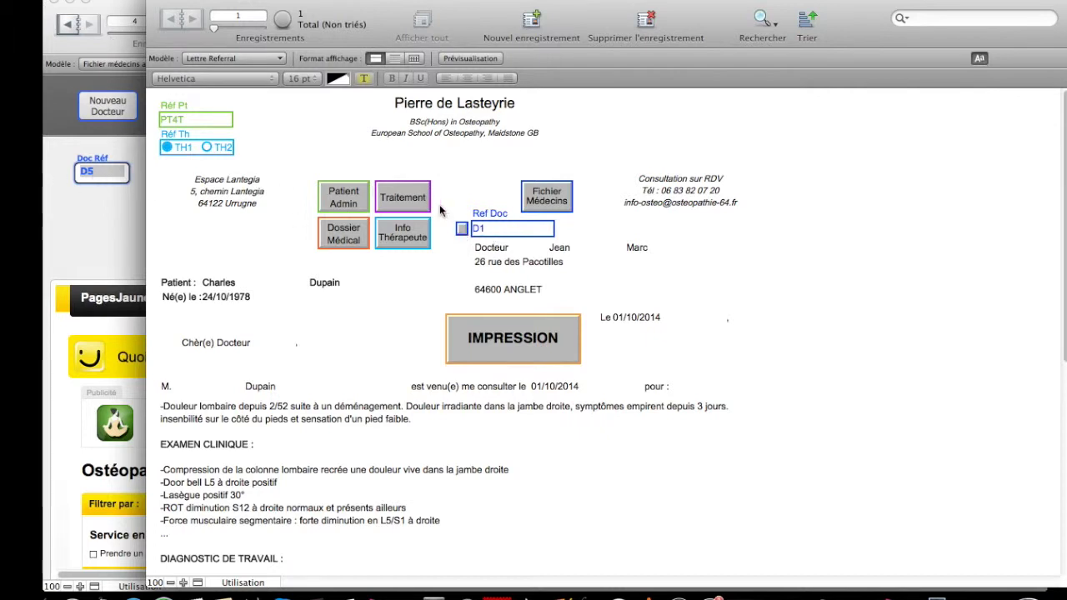
left_click(462, 229)
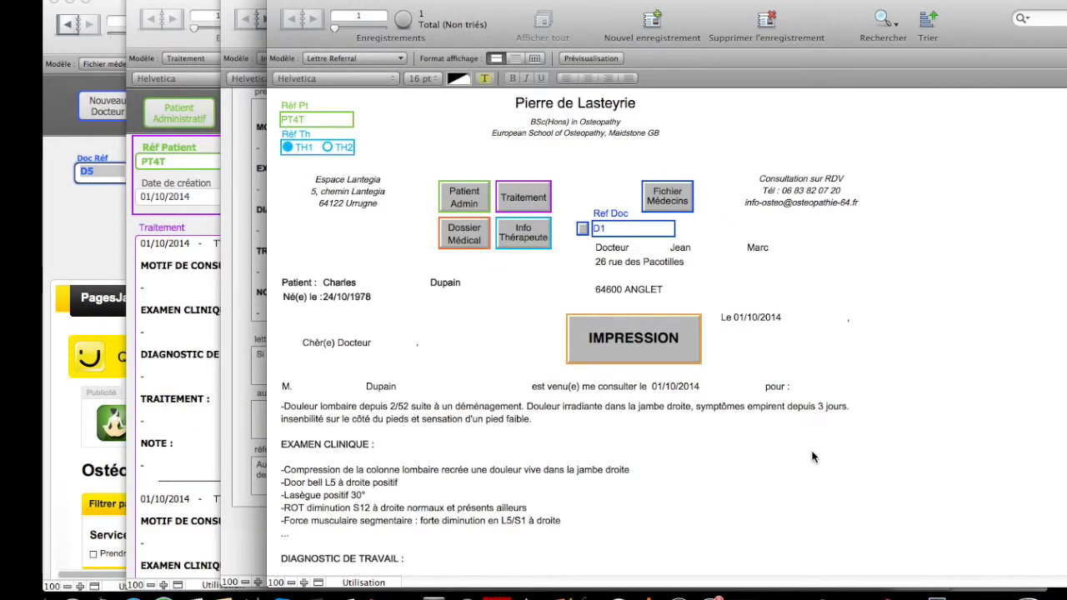
Search the treatment records for those with Lettre Docteur set to Oui.
left_click(537, 204)
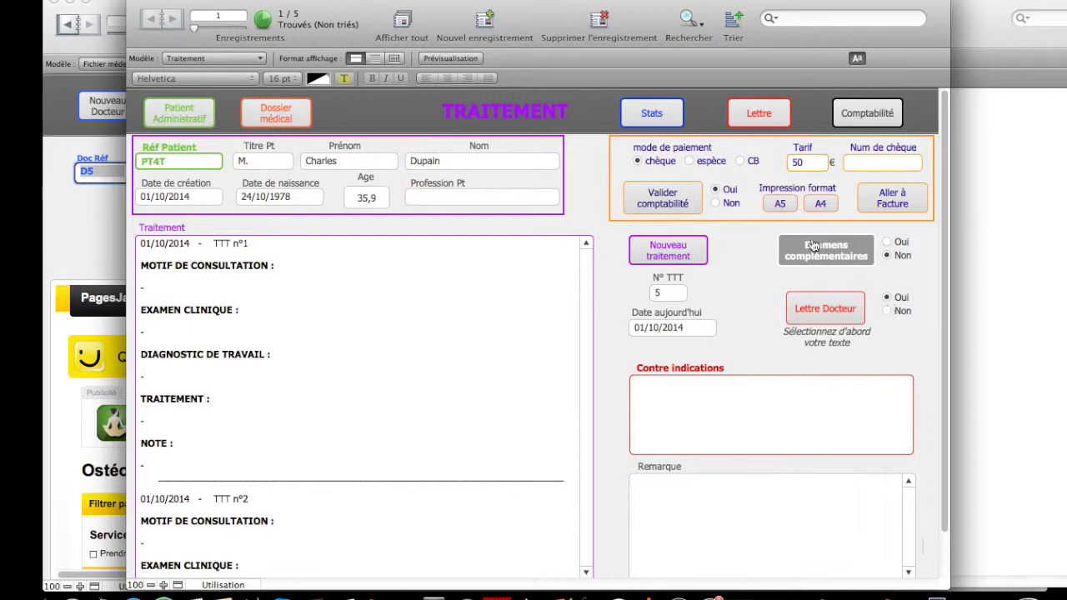
left_click(687, 19)
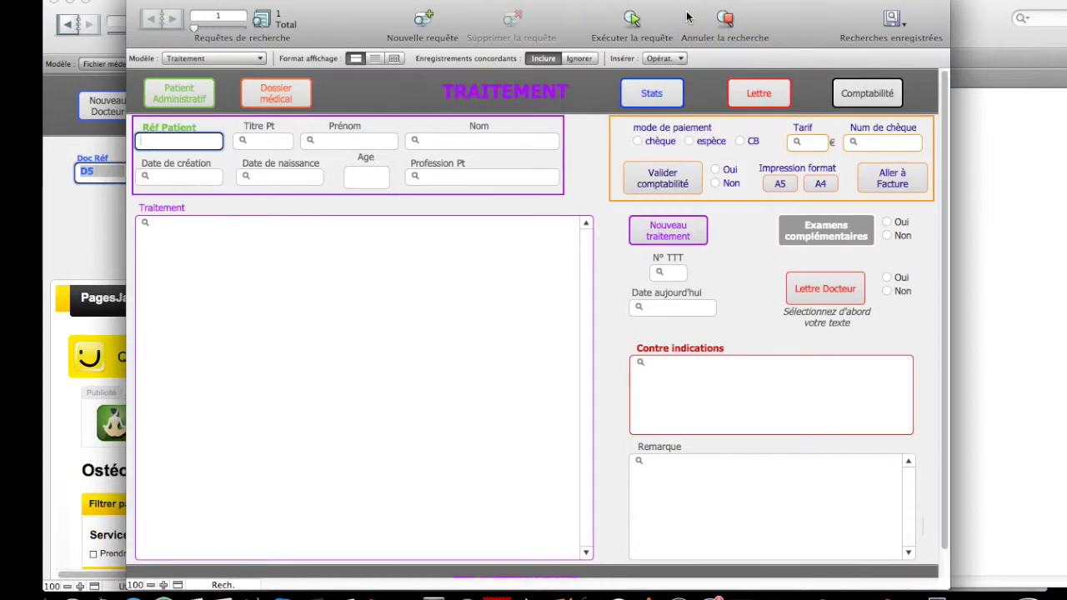
left_click(886, 278)
left_click(635, 20)
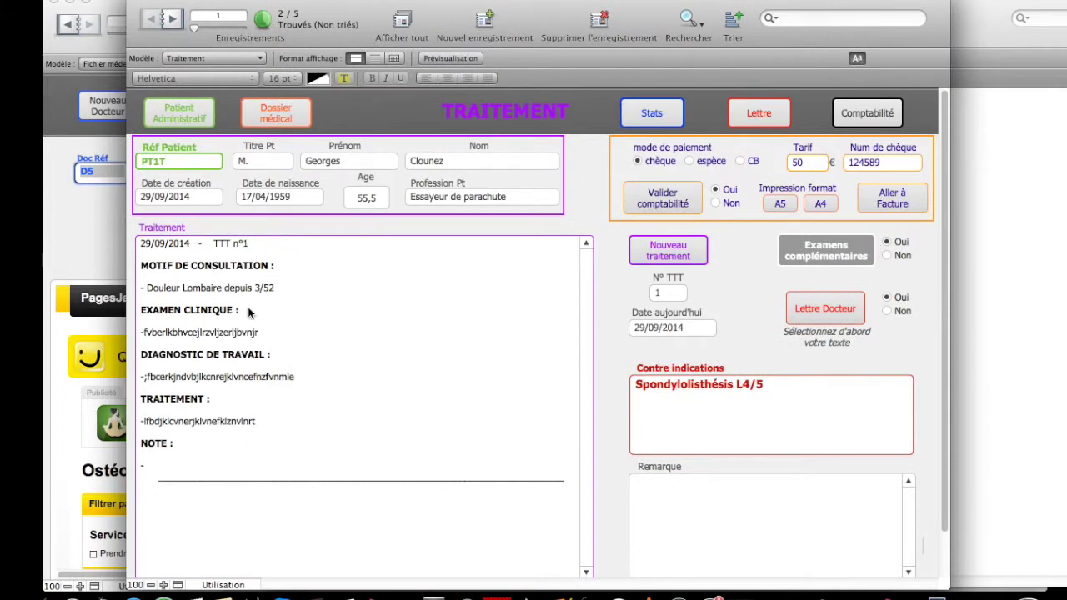
View the next found treatment record, restore the full set of records, and browse to record 3.
left_click(172, 20)
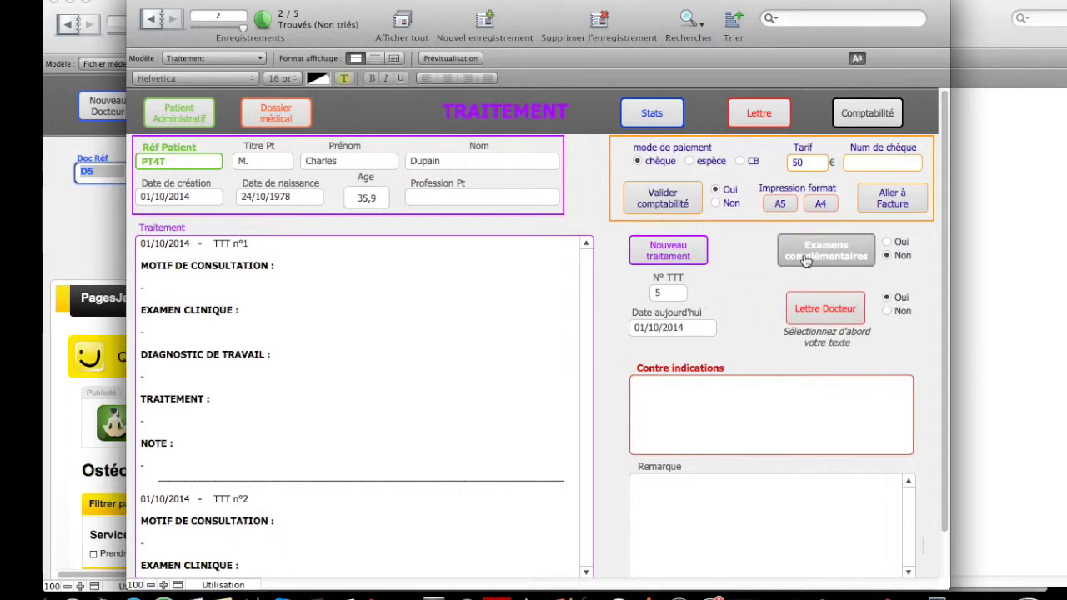
left_click(400, 25)
left_click(176, 23)
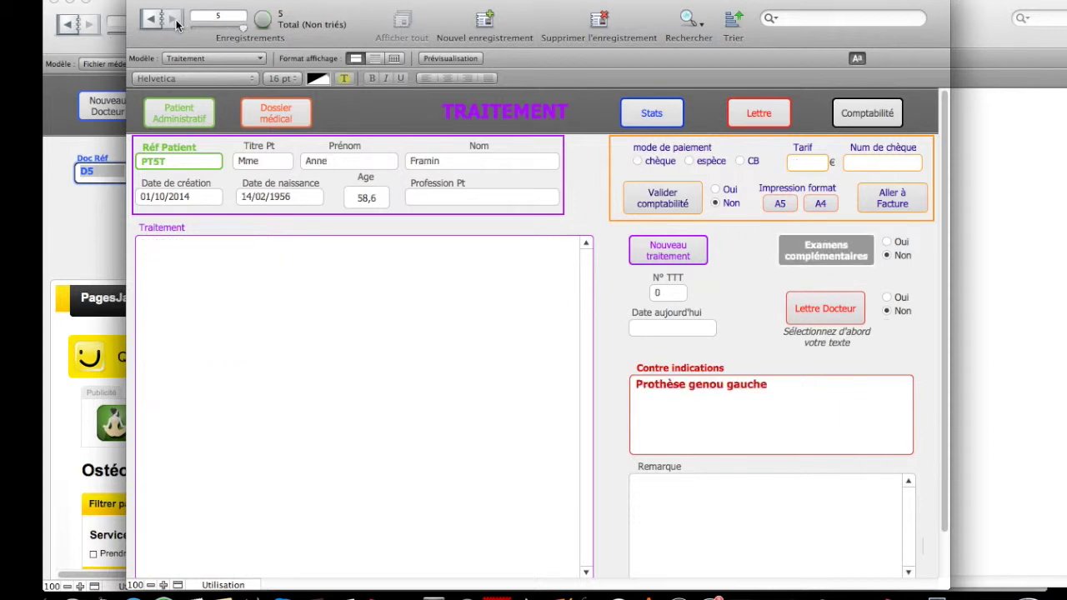
left_click(153, 19)
left_click(153, 18)
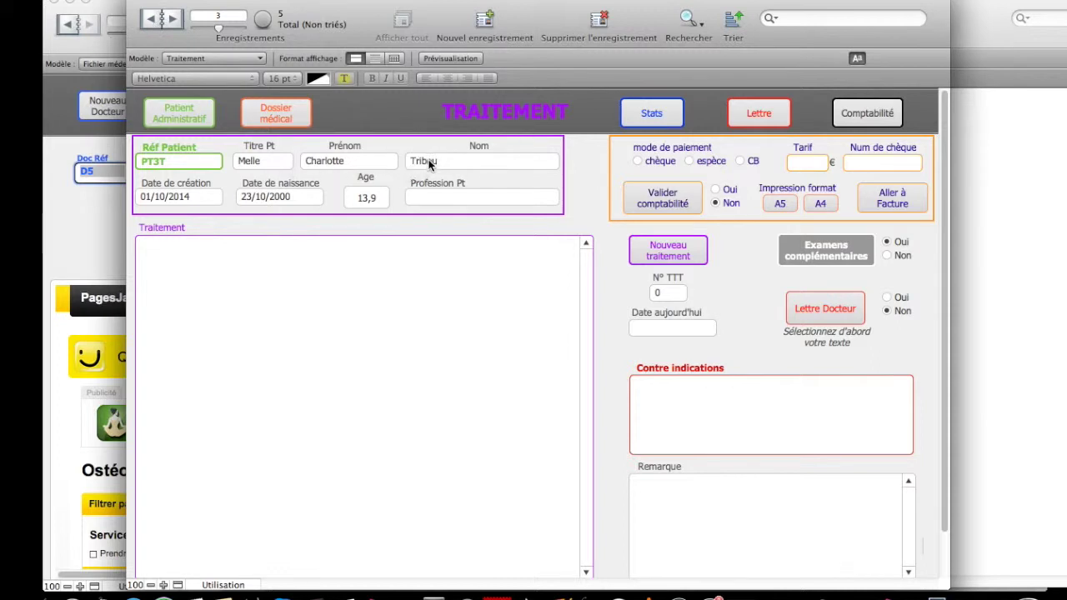
View the patient's complementary exams folder from the treatment record and close the Finder windows.
left_click(837, 254)
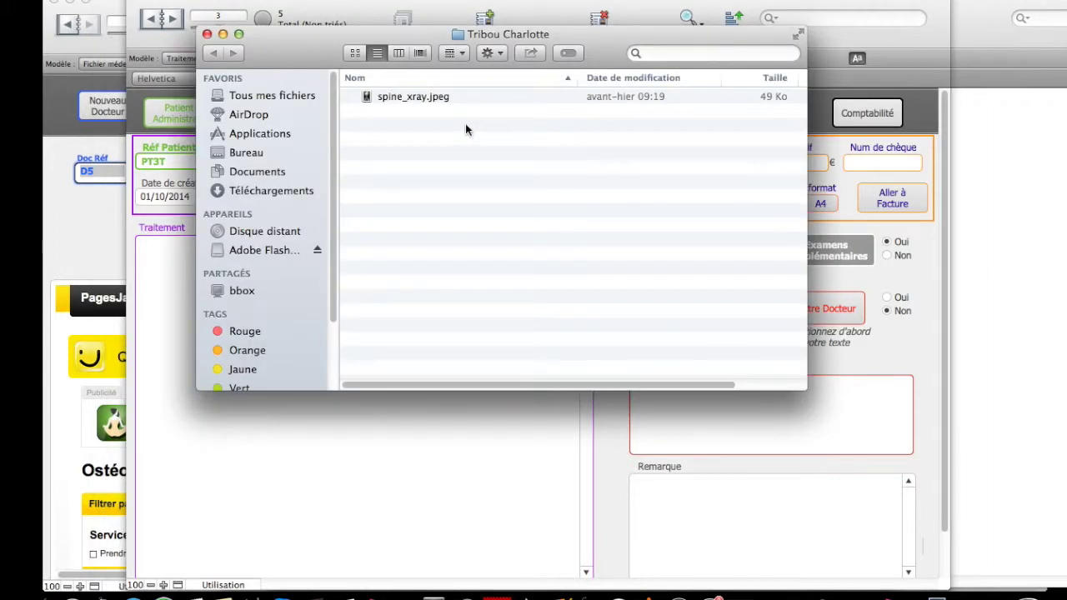
left_click(209, 34)
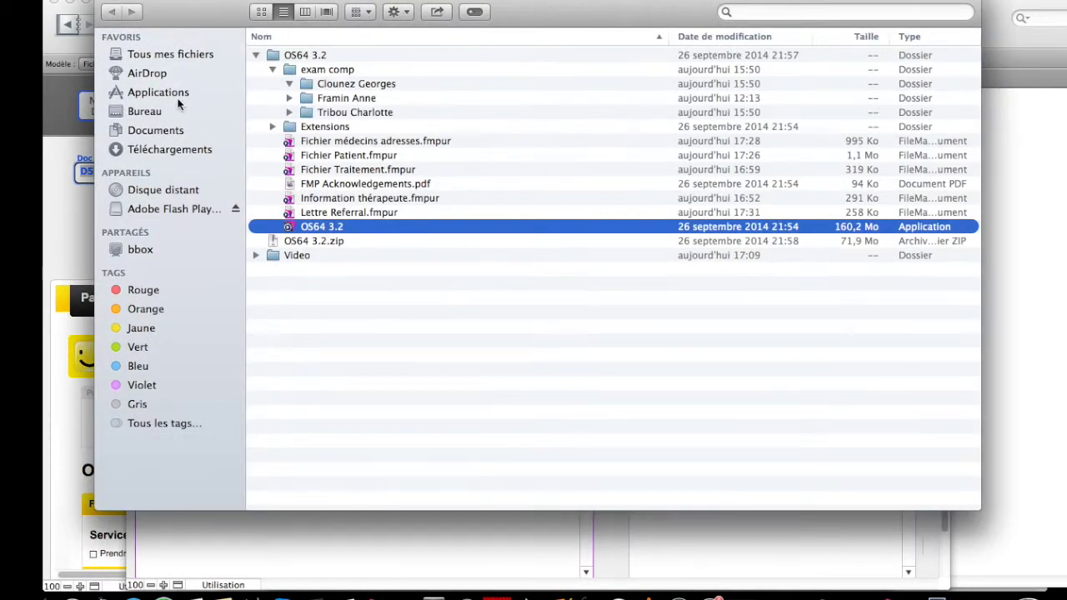
left_click(110, 10)
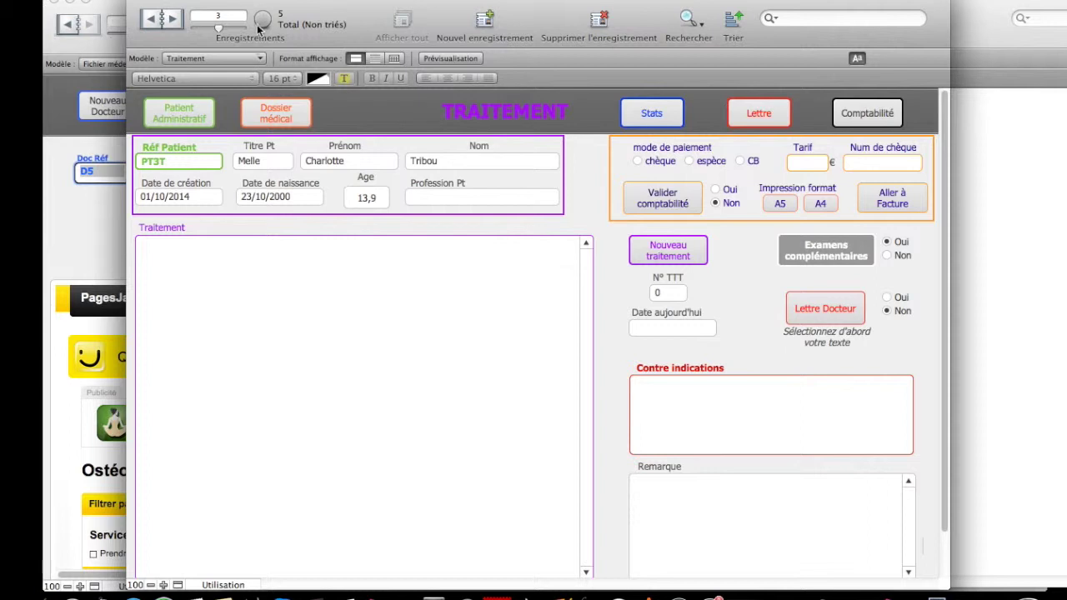
Browse to treatment record 4, open its referral letter, and reposition the letter window to show it fully.
left_click_drag(230, 33, 242, 32)
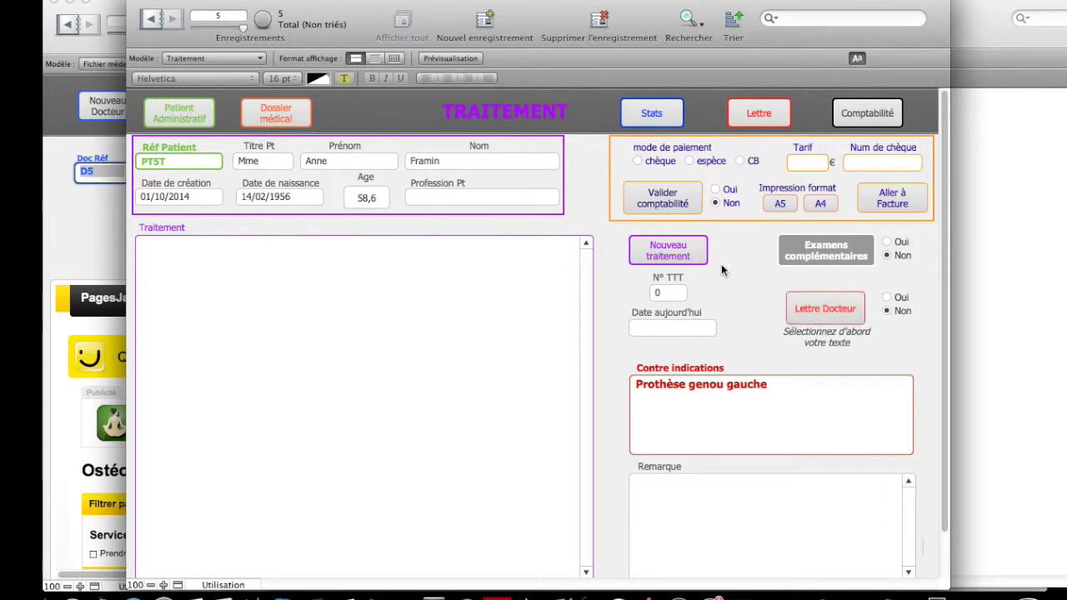
left_click(153, 23)
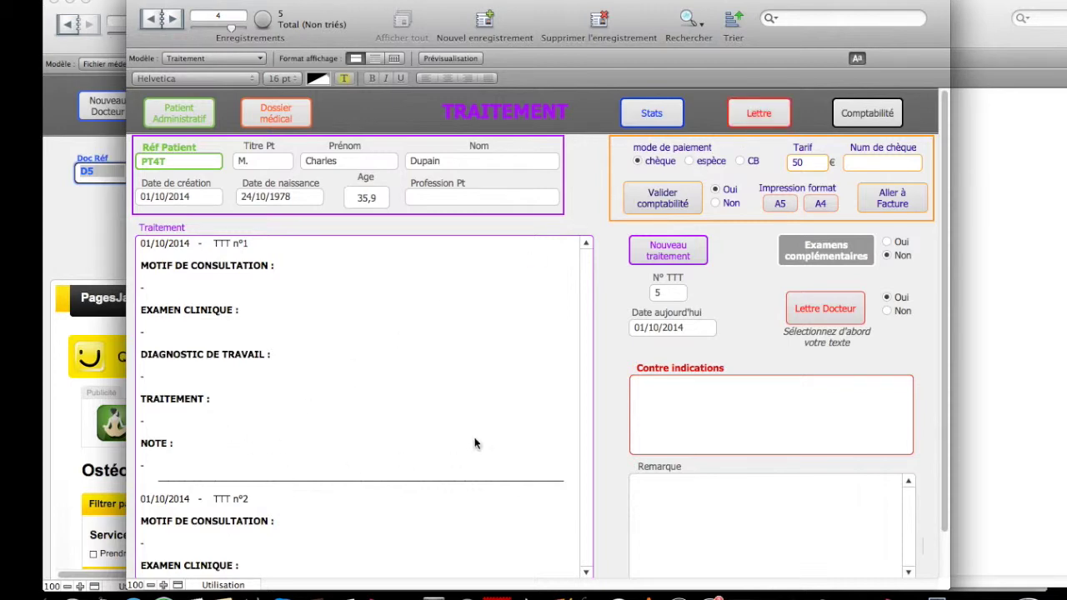
left_click(758, 115)
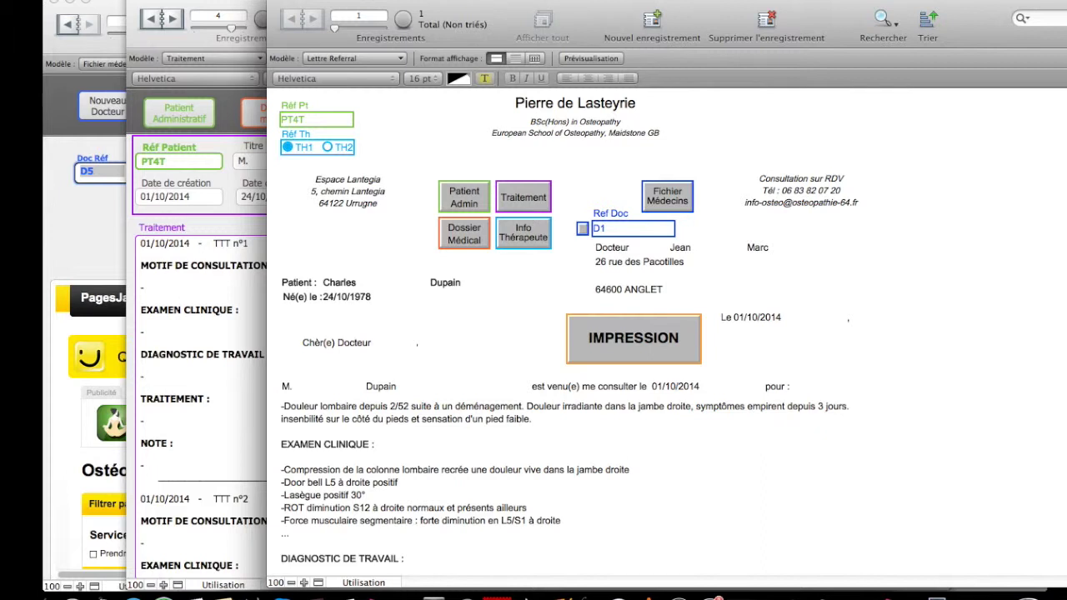
left_click_drag(675, 8, 554, 8)
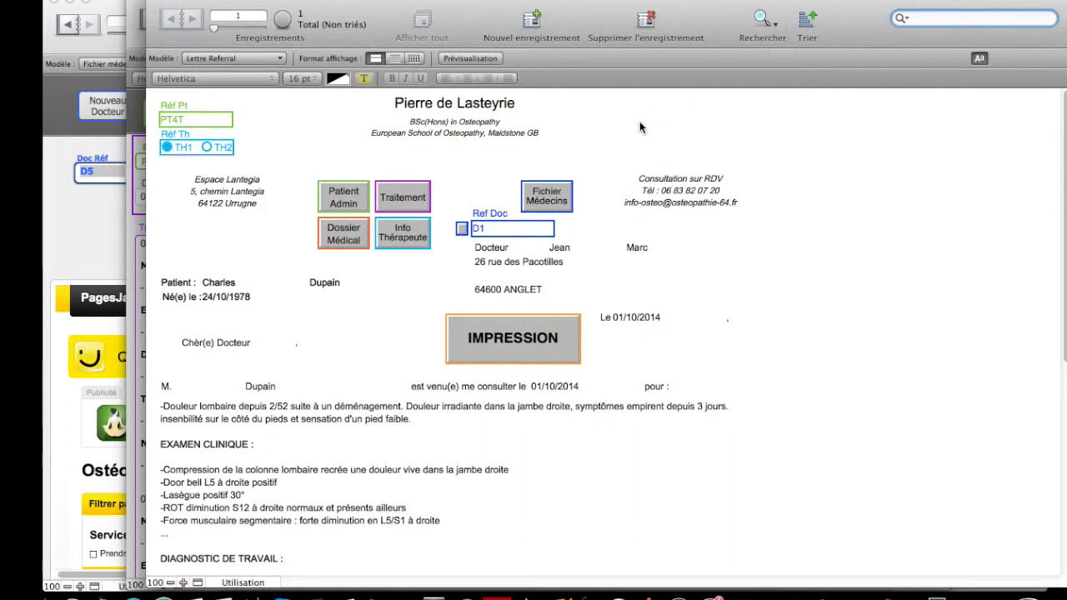
Leave the referral letter for the treatment record and open the Stats view.
left_click(143, 4)
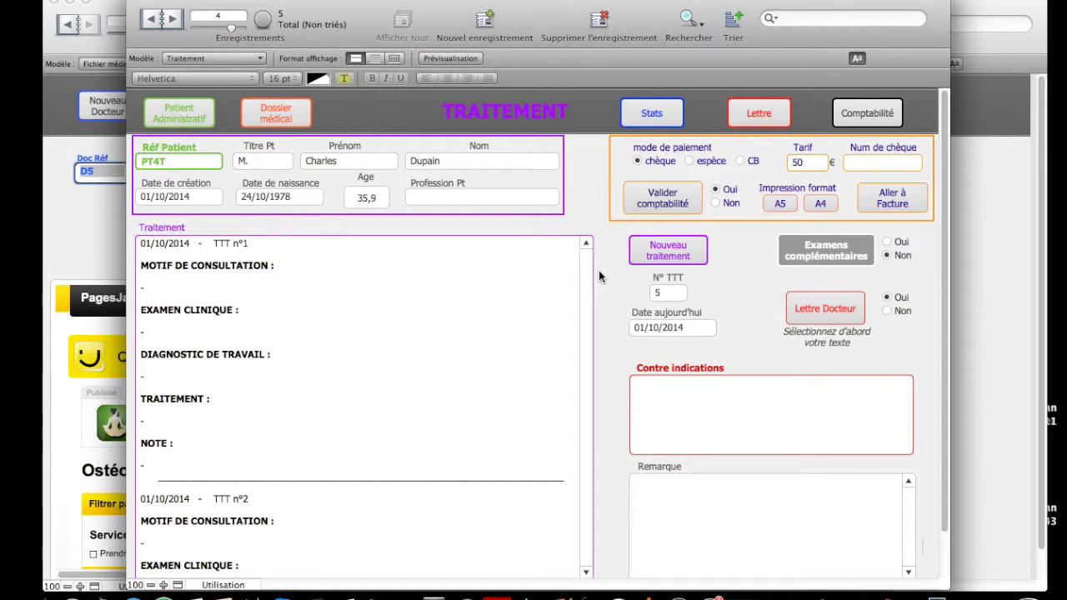
left_click(667, 124)
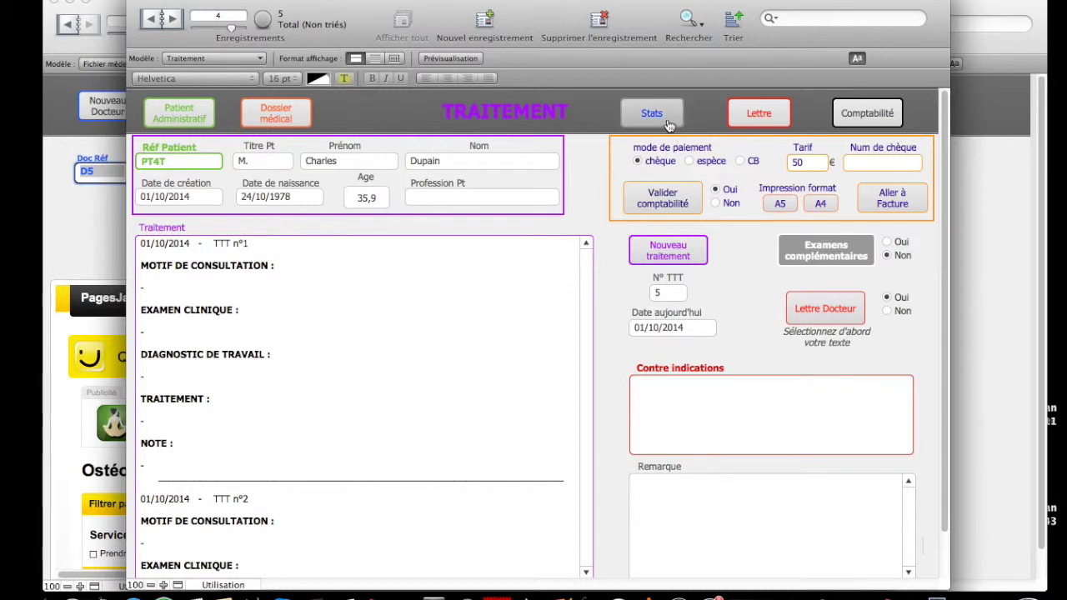